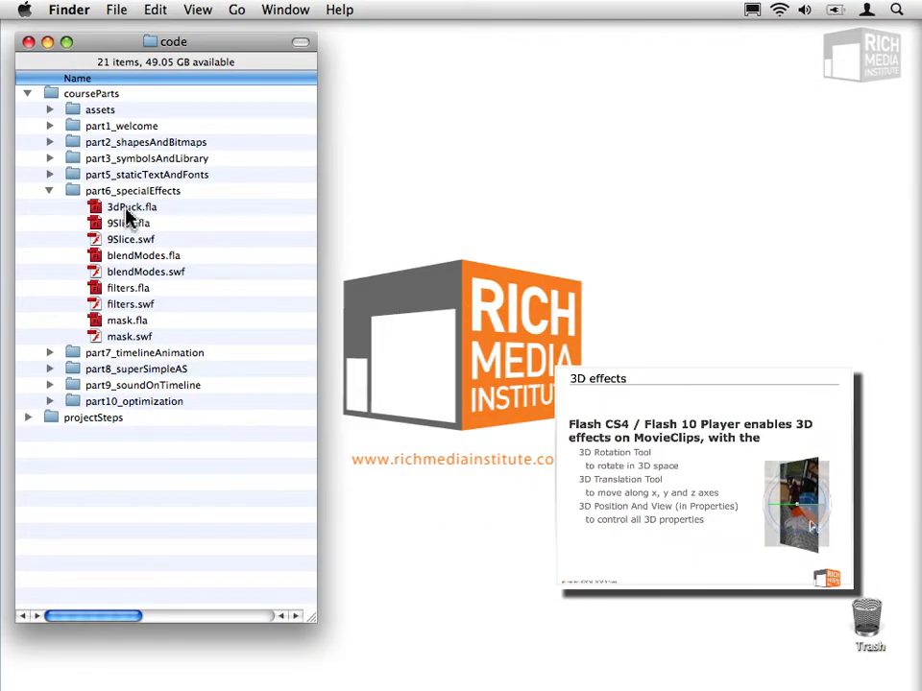
# - Open 3dPuck.fla and preview Symbol 1 and the puckThumb.jpg bitmap in the Library
pyautogui.doubleClick(126, 208)
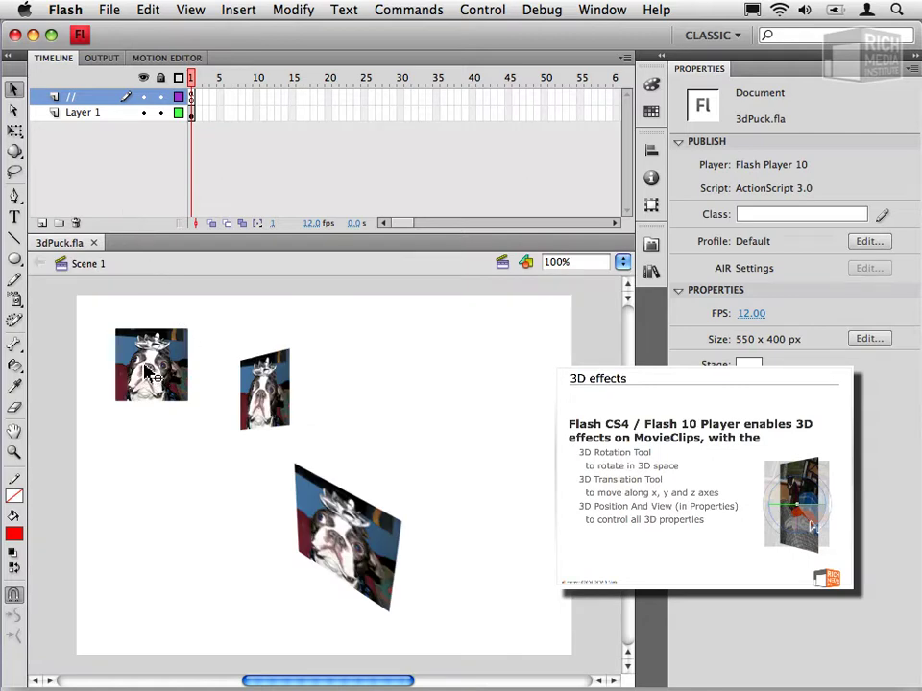
pyautogui.press('super+l')
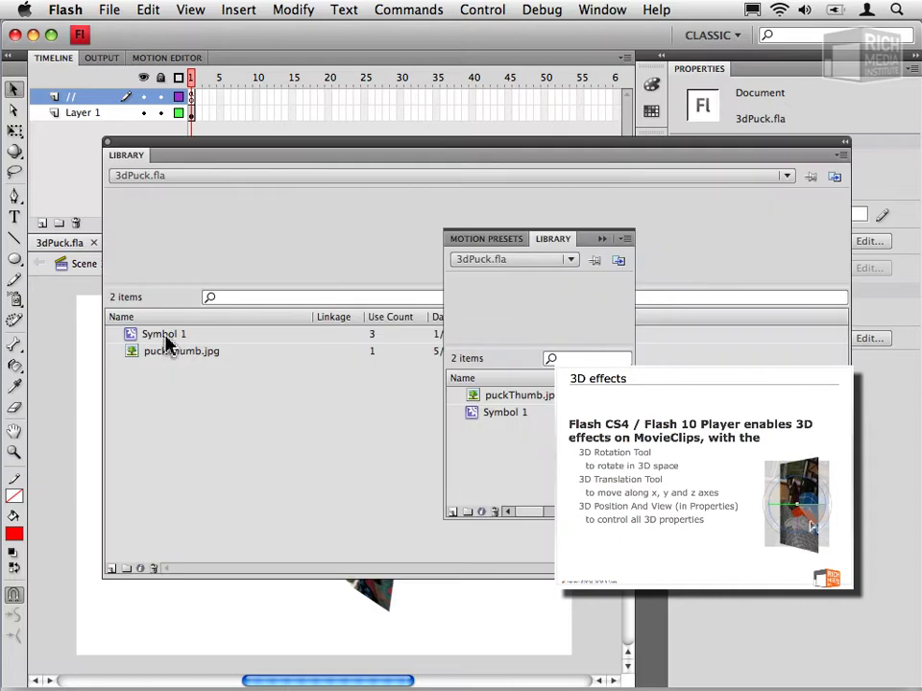
pyautogui.click(165, 341)
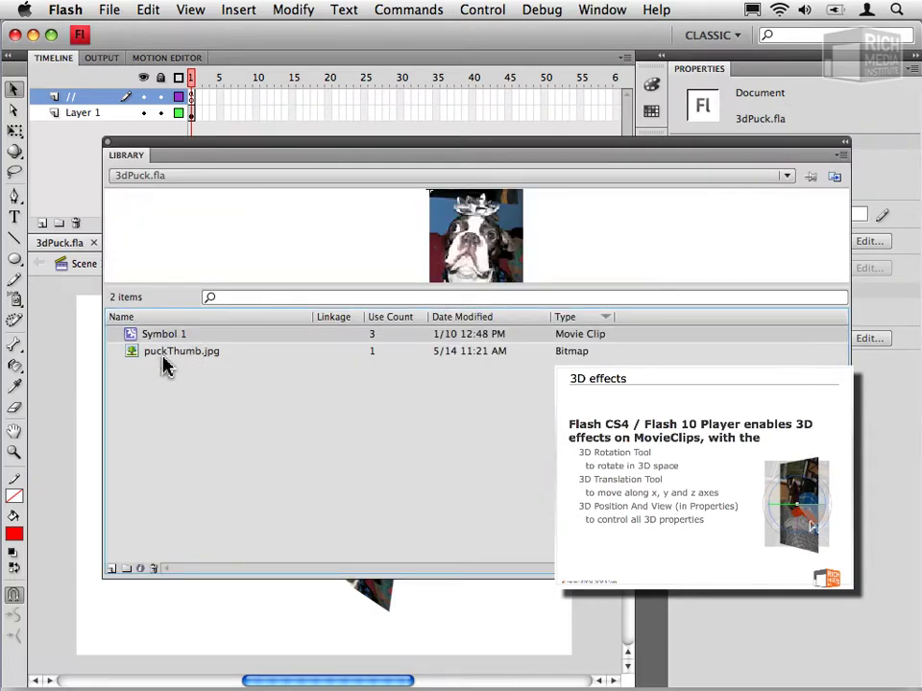
pyautogui.click(260, 359)
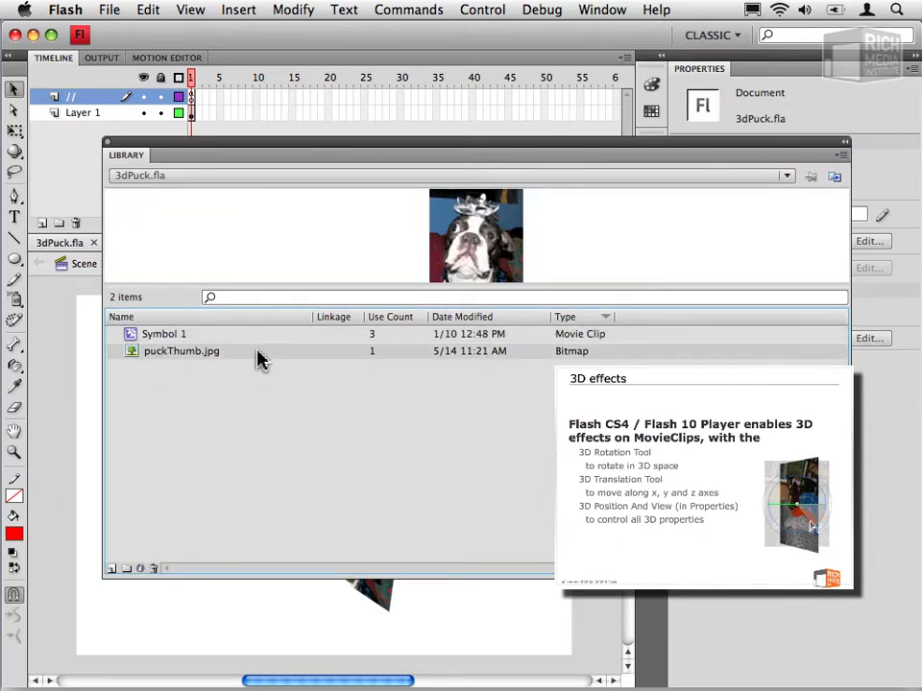
pyautogui.click(107, 142)
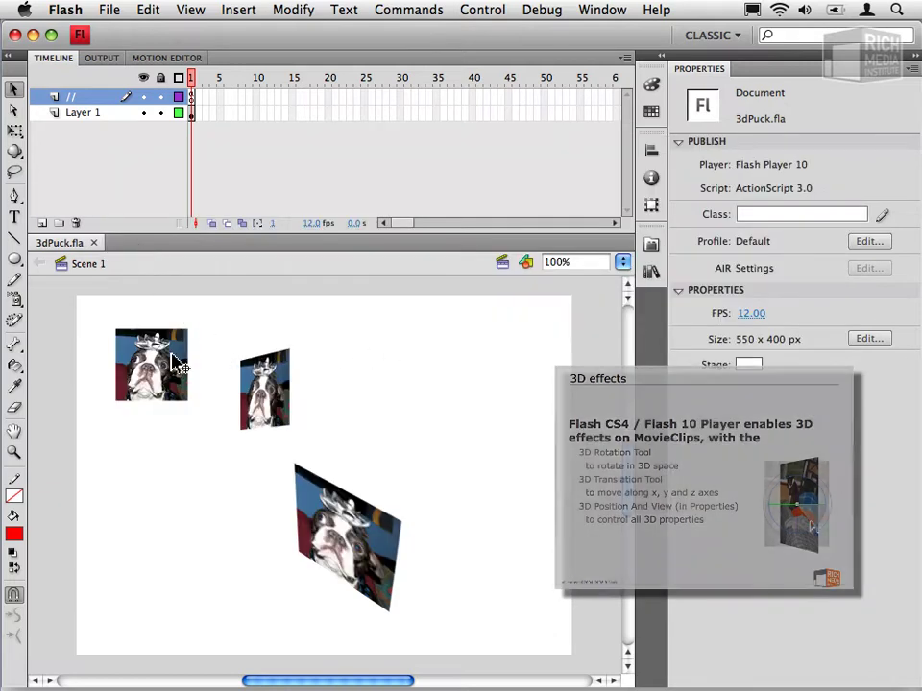
# - Select the top-left, middle and bottom dog clips on the stage, then deselect all
pyautogui.click(152, 365)
pyautogui.click(279, 422)
pyautogui.keyDown('shift'); pyautogui.click(352, 534); pyautogui.keyUp('shift')
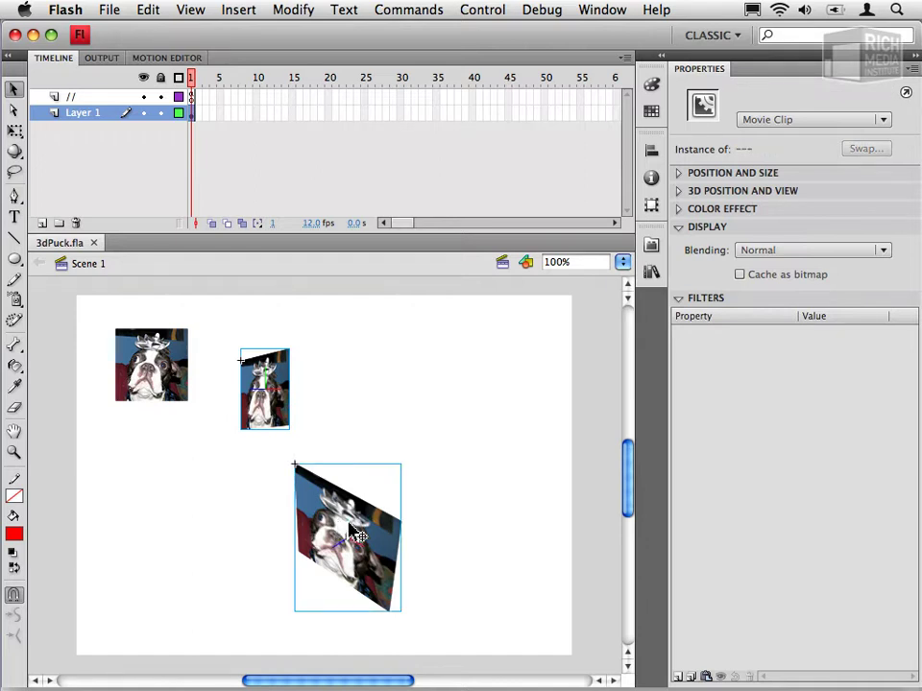
pyautogui.click(420, 427)
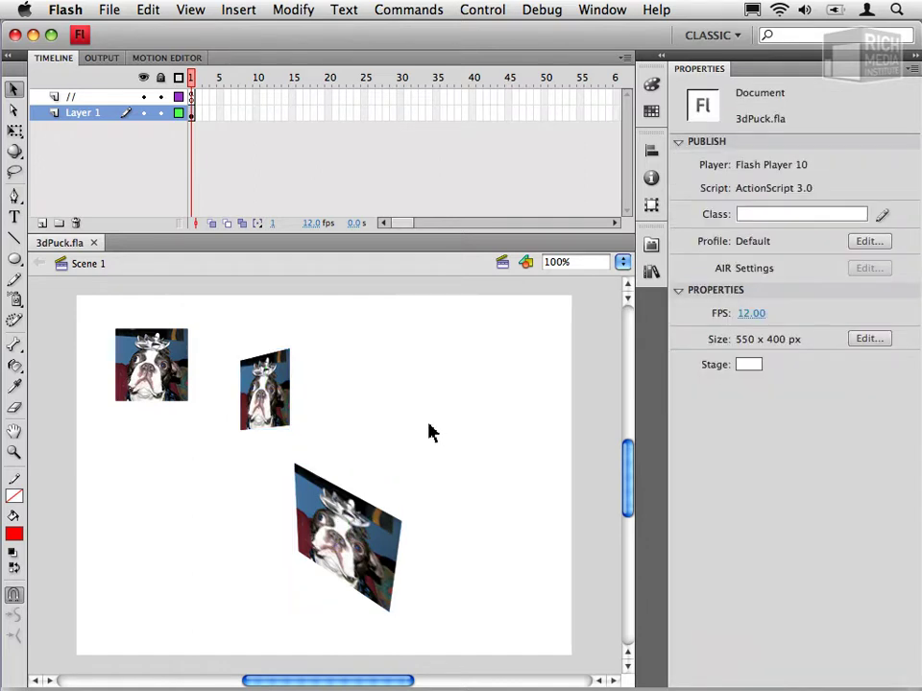
# - Delete the middle and bottom 3D dog clips and Option-drag a copy of the top-left clip rightward
pyautogui.click(257, 384)
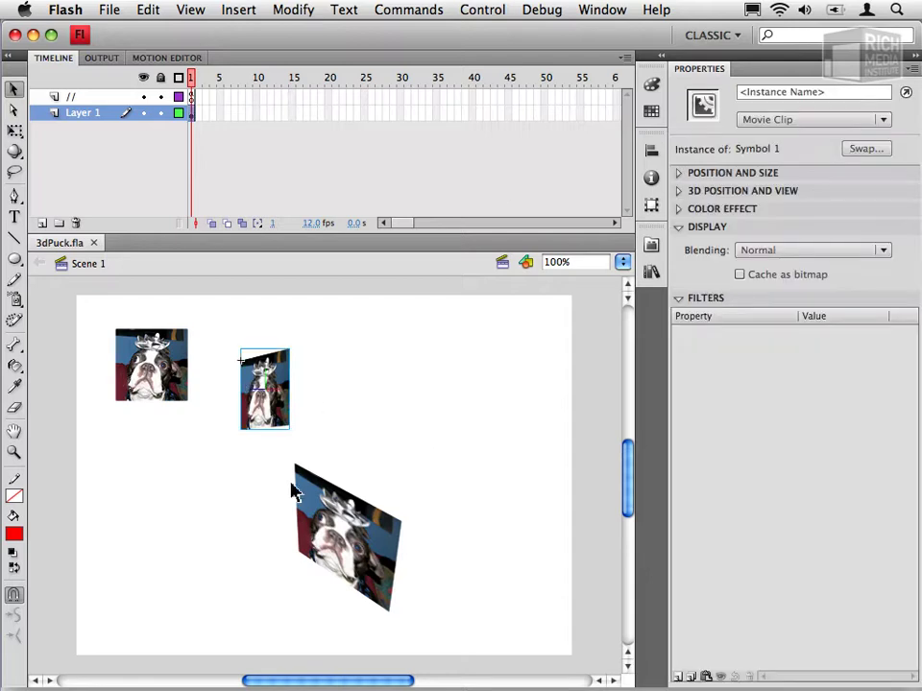
pyautogui.keyDown('shift'); pyautogui.click(338, 535); pyautogui.keyUp('shift')
pyautogui.press('Delete')
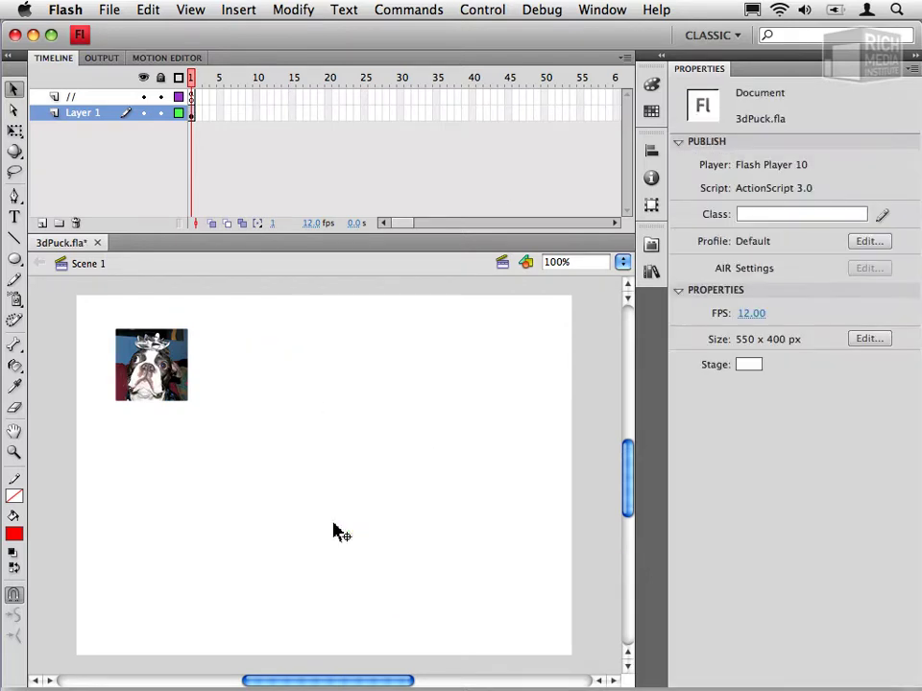
pyautogui.click(151, 368)
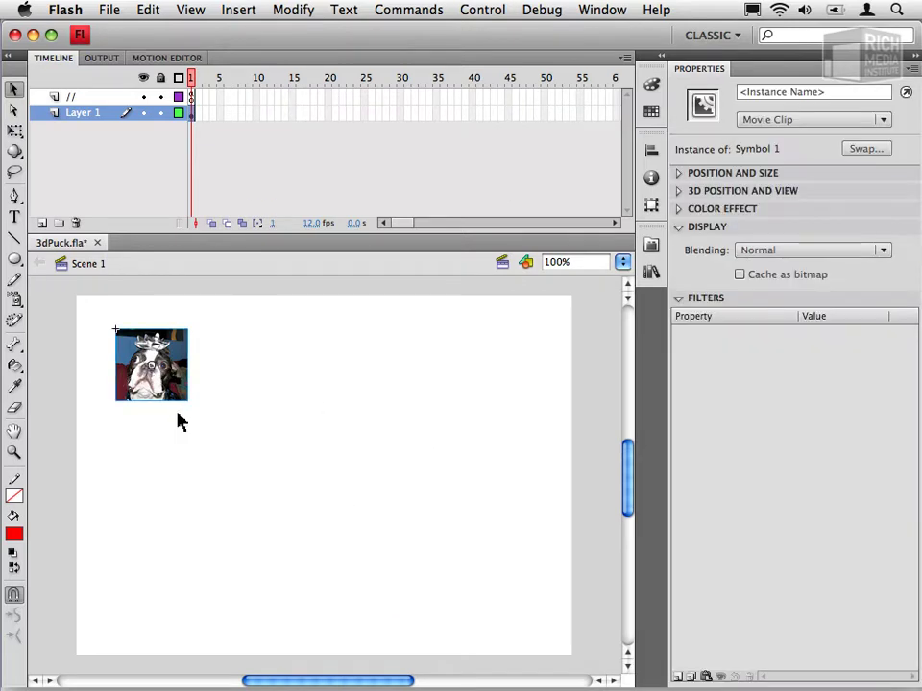
pyautogui.moveTo(176, 396); pyautogui.dragTo(326, 404)
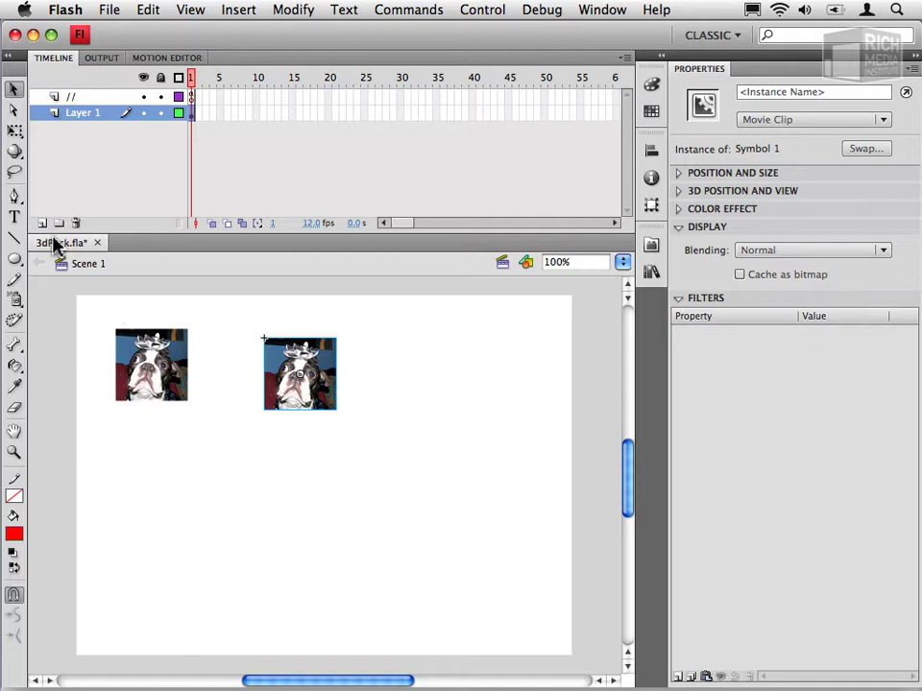
# - Zoom to 200% and rotate the duplicate around its vertical Y axis with the 3D Rotation Tool
pyautogui.click(14, 152)
pyautogui.moveTo(13, 159); pyautogui.dragTo(54, 156)
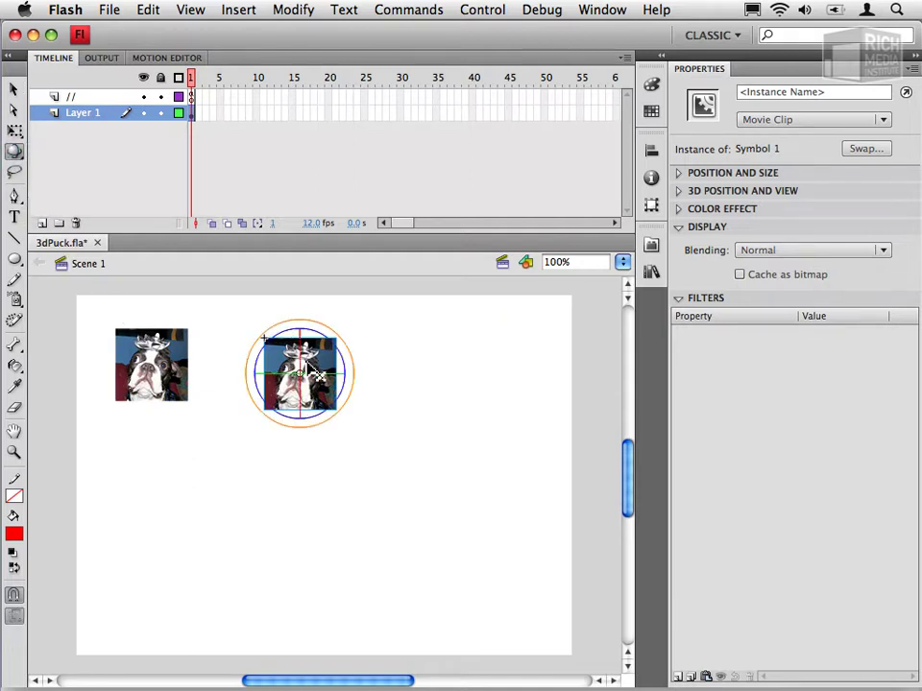
pyautogui.press('super+equal')
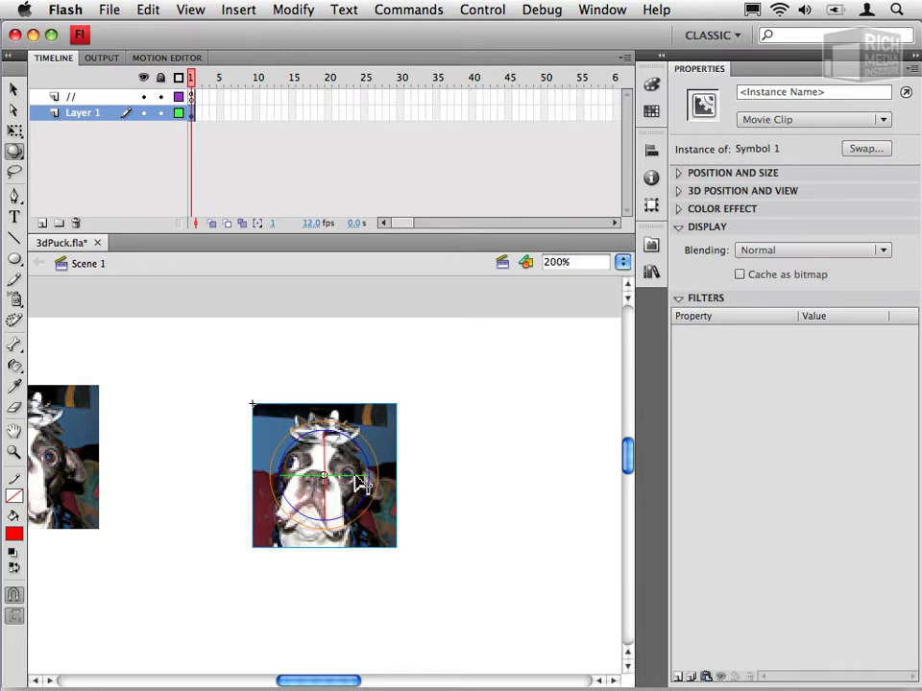
pyautogui.moveTo(357, 480); pyautogui.dragTo(339, 470)
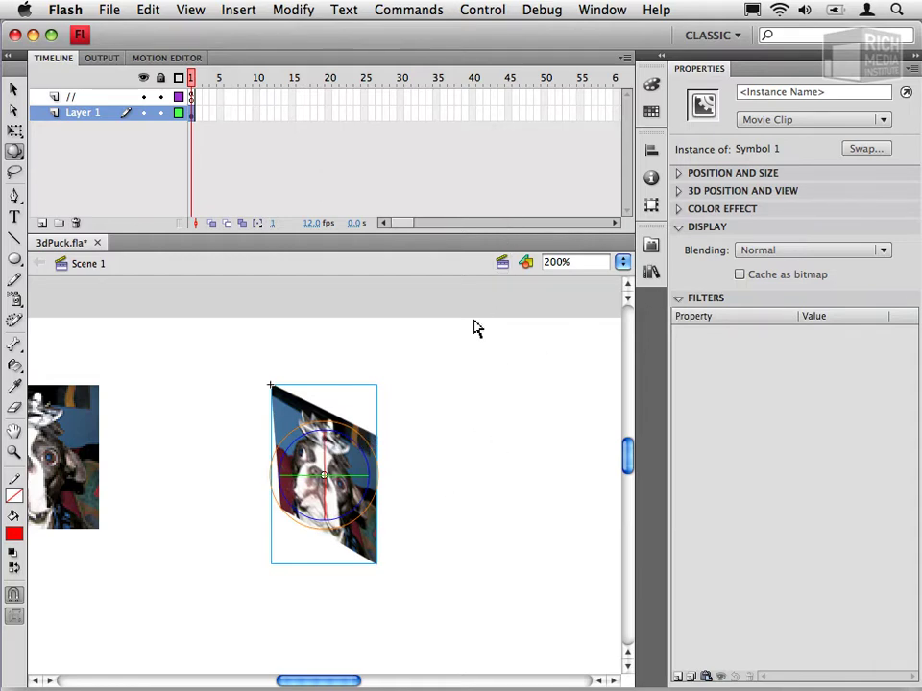
# - Set the duplicate's 3D Z rotation to 27° in the Transform panel
pyautogui.click(600, 9)
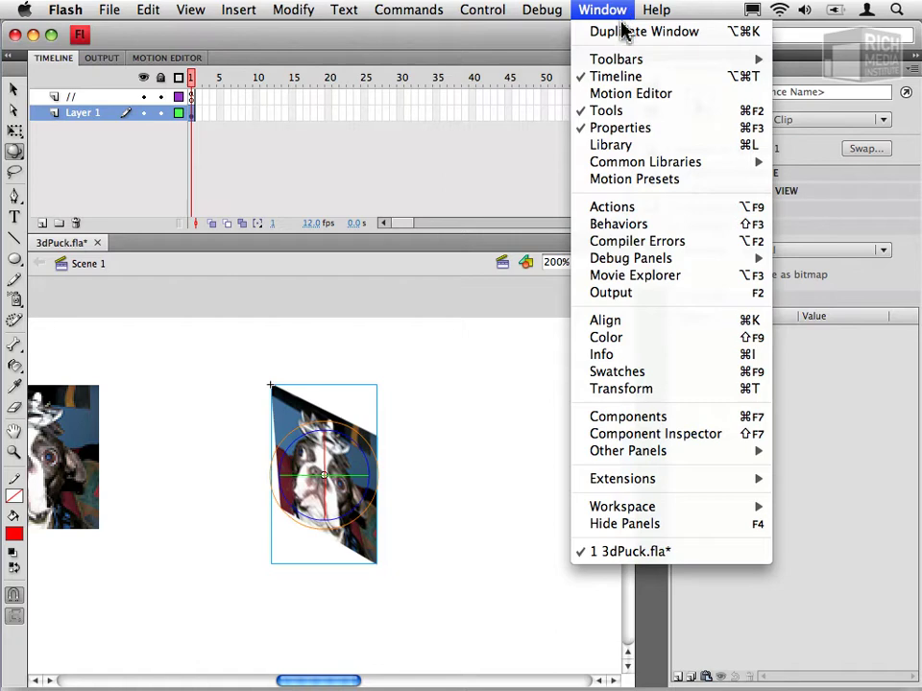
pyautogui.moveTo(624, 67)
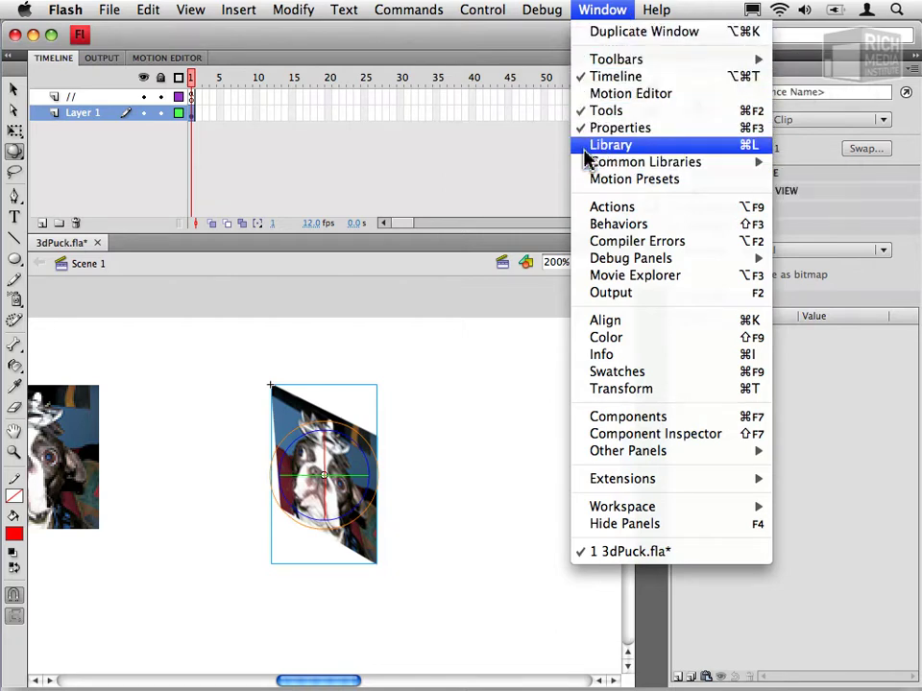
pyautogui.click(615, 390)
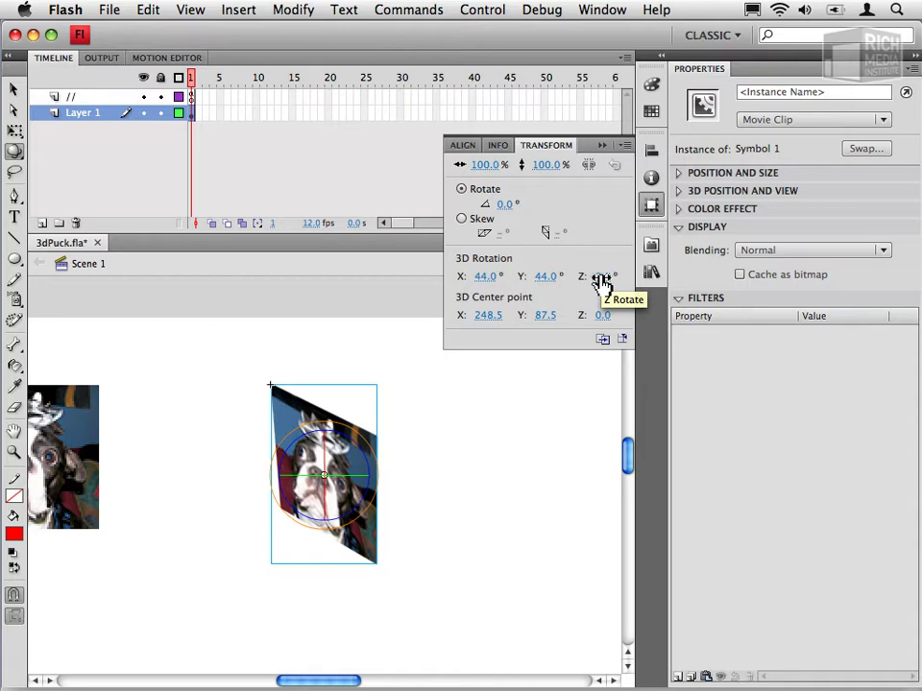
pyautogui.moveTo(602, 282); pyautogui.dragTo(656, 276)
pyautogui.click(329, 314)
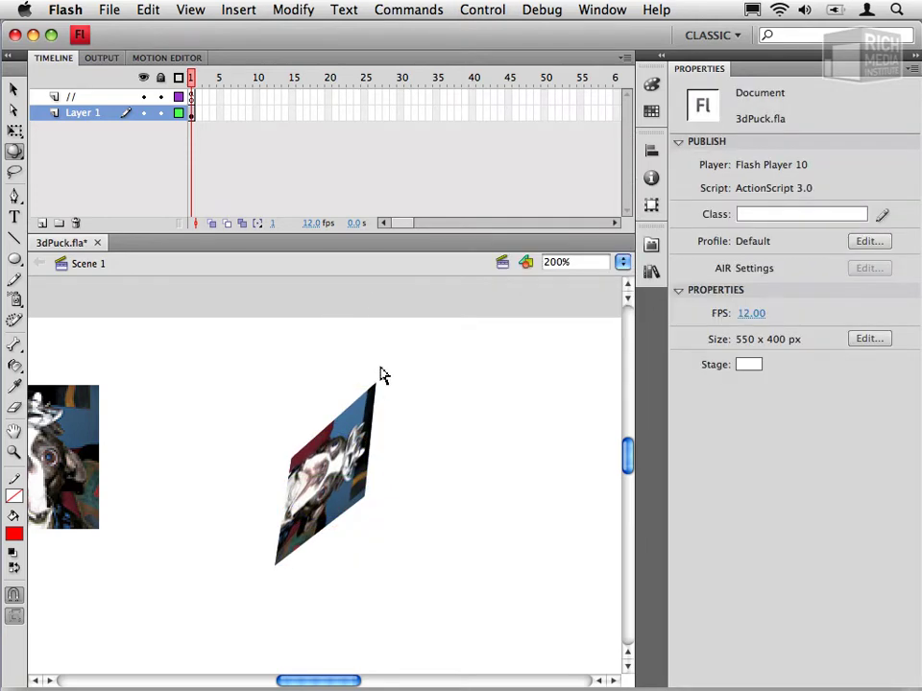
# - Select the rotated clip with the 3D Translation Tool, undoing a stray change
pyautogui.click(363, 420)
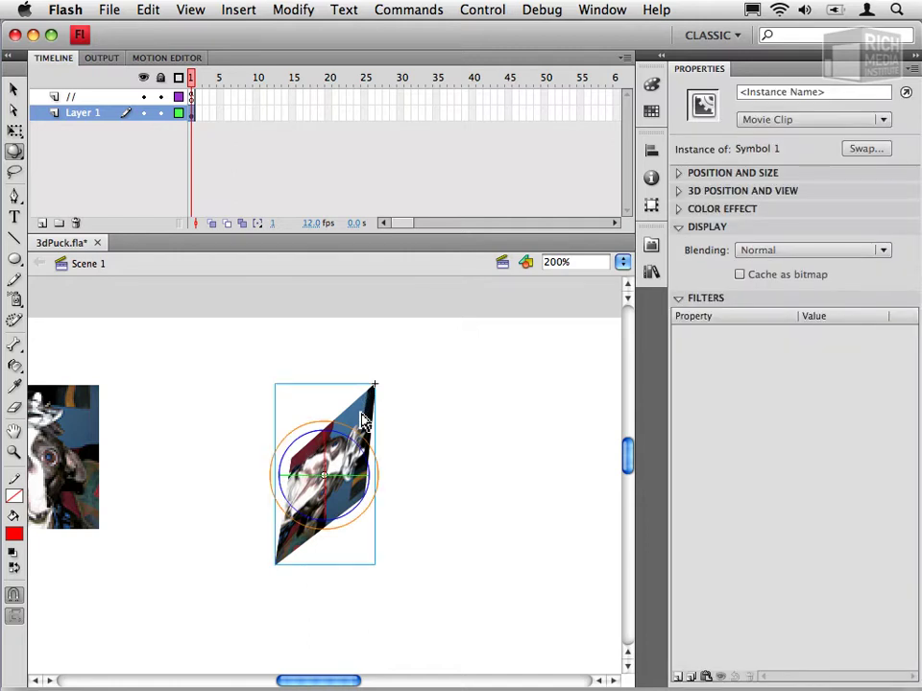
pyautogui.moveTo(14, 151); pyautogui.dragTo(80, 182)
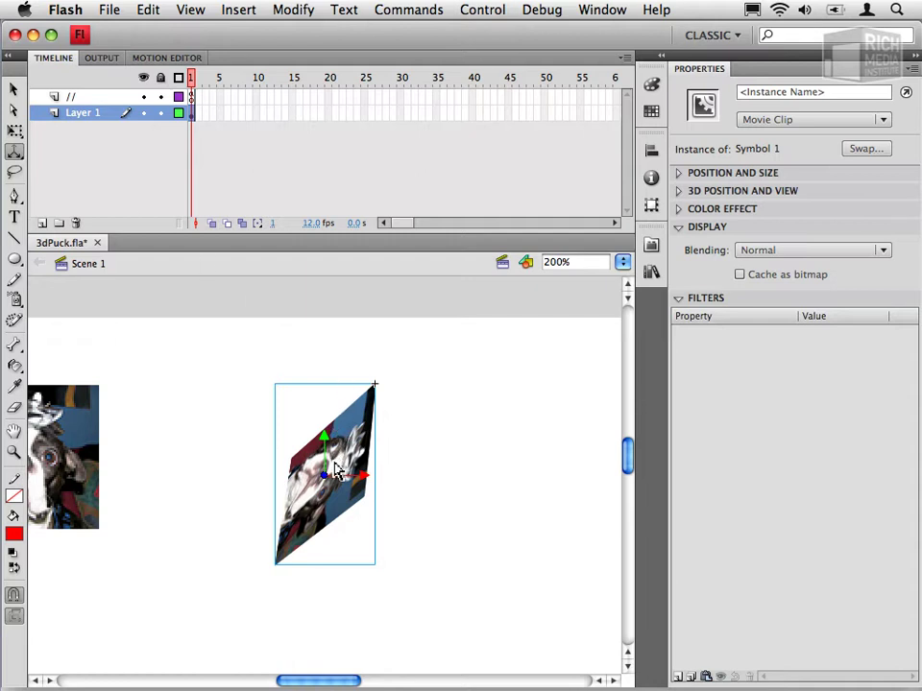
pyautogui.moveTo(327, 480); pyautogui.dragTo(326, 480)
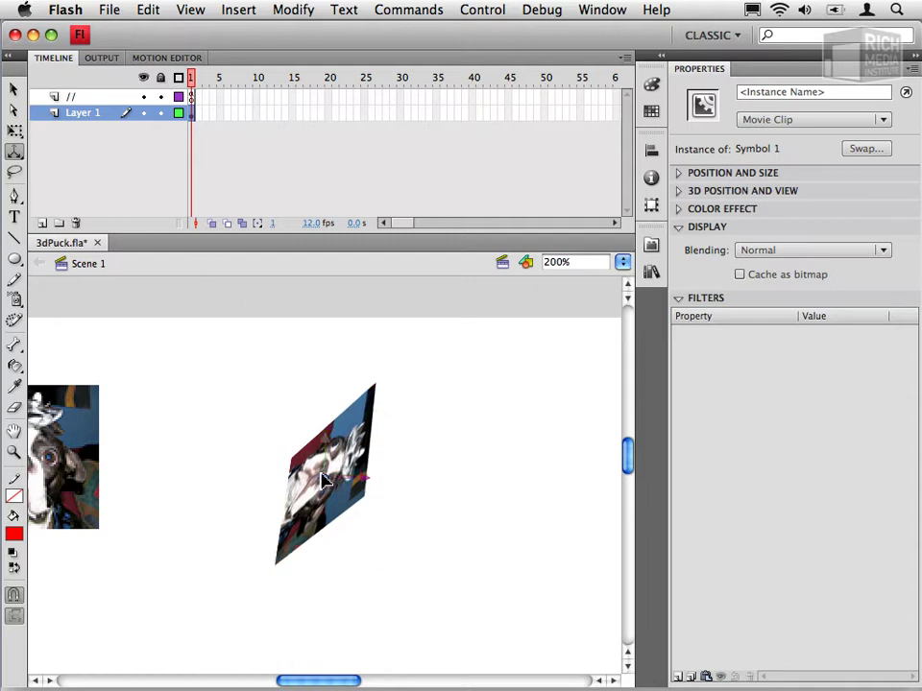
pyautogui.click(316, 492)
pyautogui.press('super+z')
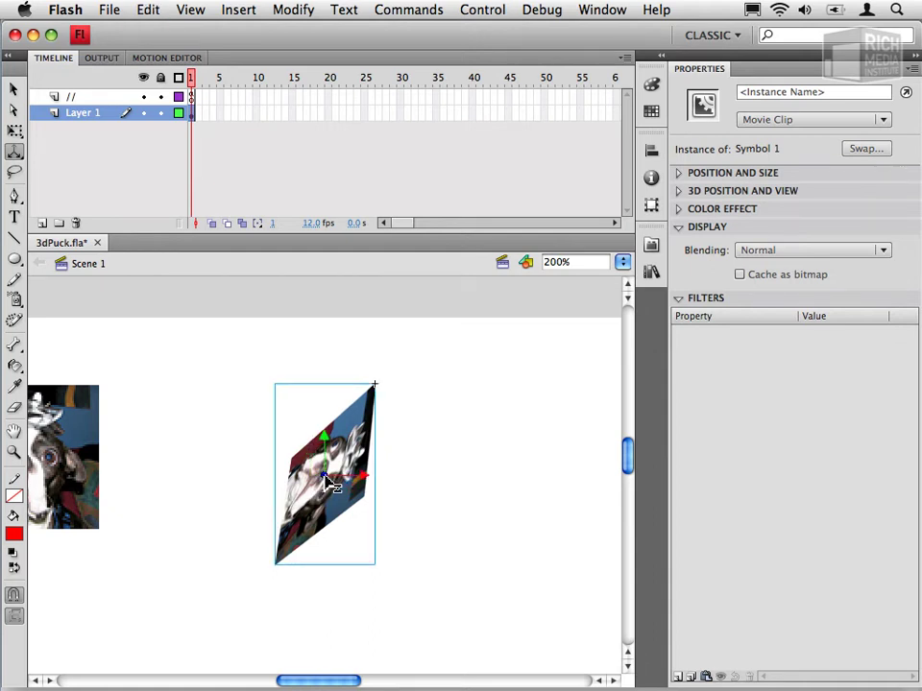
# - Move the clip in depth along Z and drag it lower along the Y axis
pyautogui.moveTo(326, 483); pyautogui.dragTo(500, 488)
pyautogui.moveTo(462, 457); pyautogui.dragTo(465, 637)
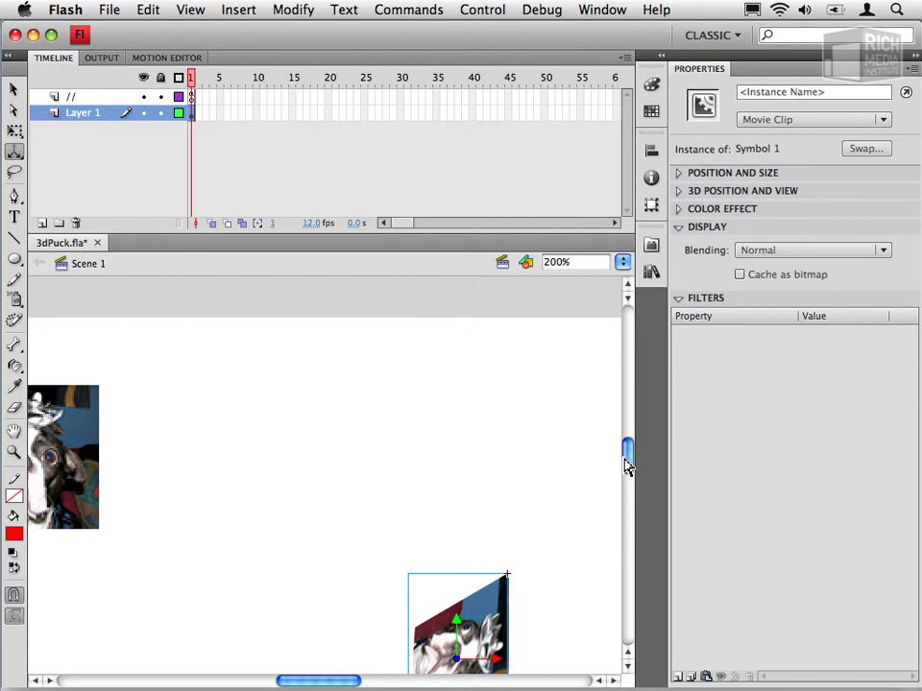
pyautogui.moveTo(631, 461); pyautogui.dragTo(630, 473)
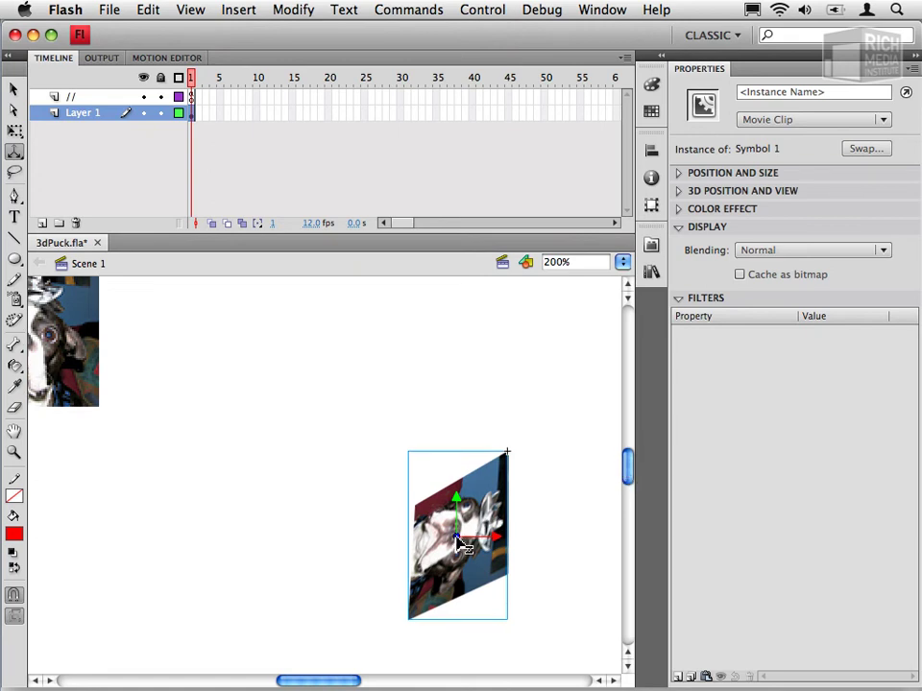
pyautogui.moveTo(462, 544); pyautogui.dragTo(462, 544)
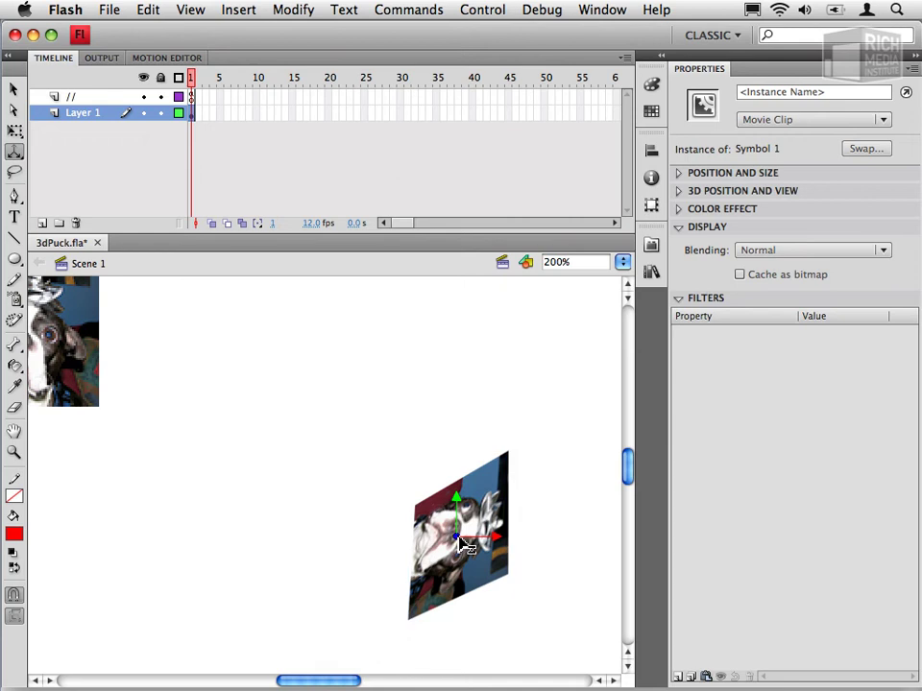
# - Drag the clip's 3D centre point well to the left of the clip
pyautogui.click(460, 545)
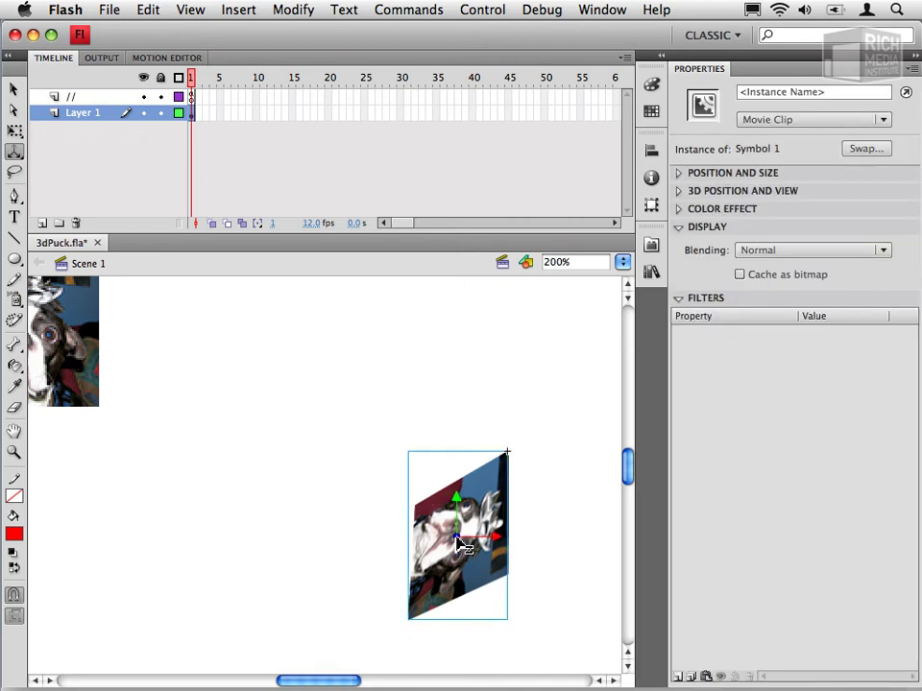
pyautogui.moveTo(459, 542); pyautogui.dragTo(418, 552)
pyautogui.moveTo(355, 555); pyautogui.dragTo(132, 571)
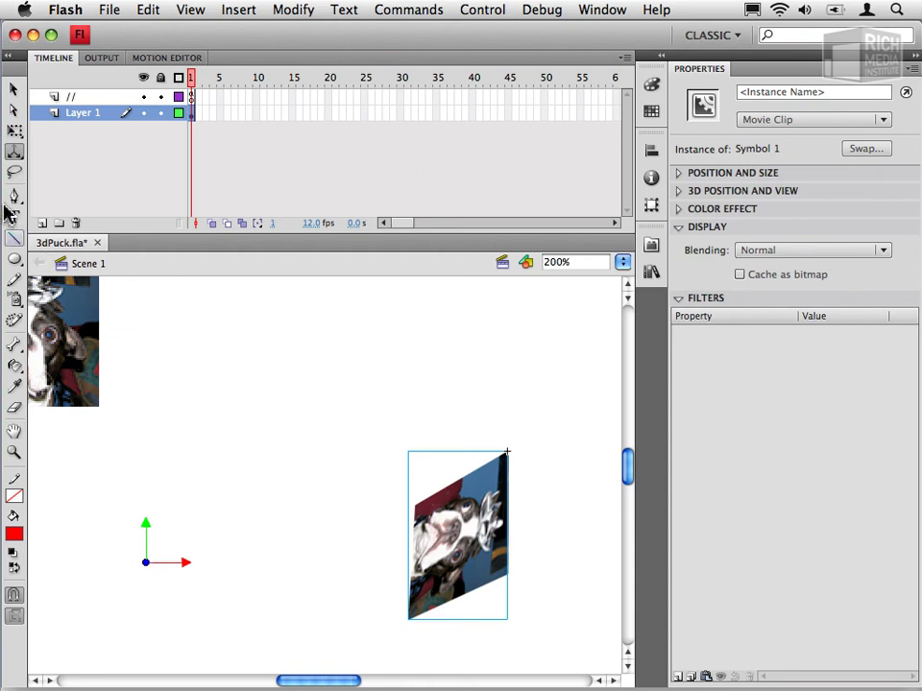
# - Rotate the clip around the relocated pivot using the 3D Rotation Tool (W)
pyautogui.moveTo(14, 151); pyautogui.dragTo(57, 165)
pyautogui.press('w')
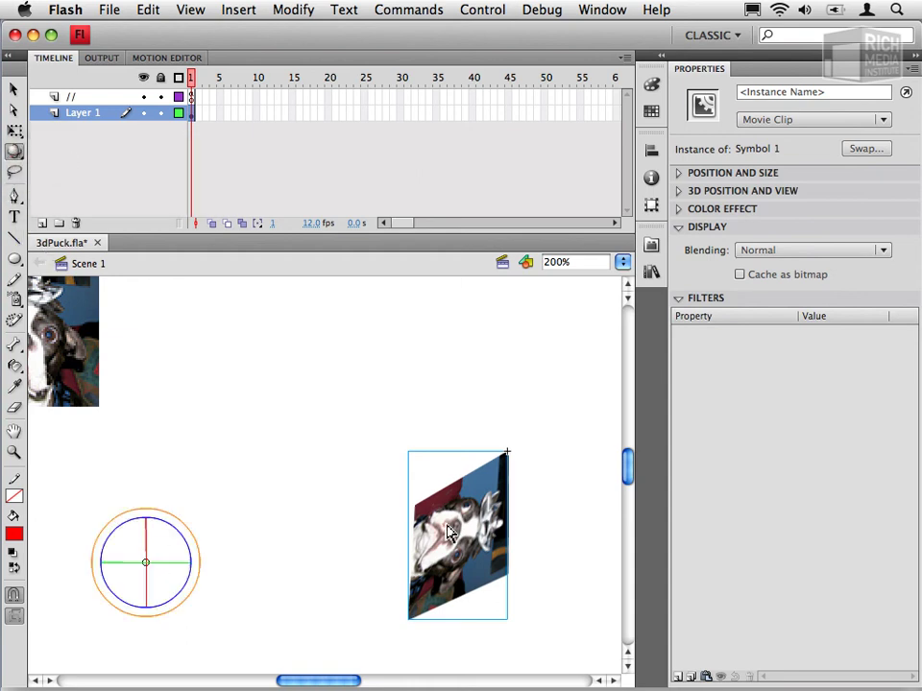
pyautogui.moveTo(162, 568)
pyautogui.mouseDown()
pyautogui.moveTo(158, 605)
pyautogui.moveTo(124, 609)
pyautogui.moveTo(155, 599)
pyautogui.moveTo(156, 566)
pyautogui.moveTo(142, 555)
pyautogui.moveTo(152, 578)
pyautogui.mouseUp()
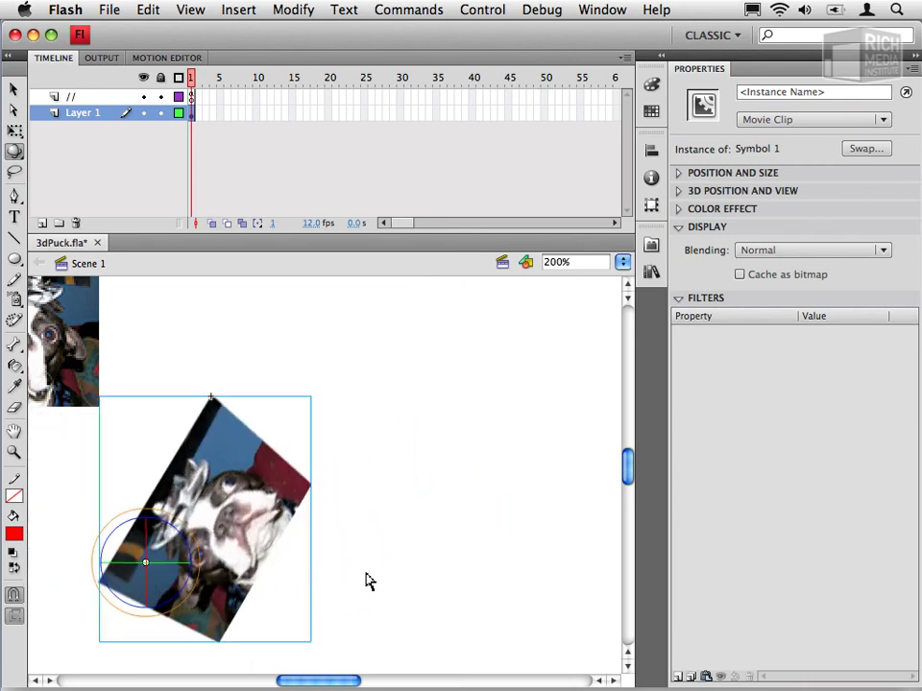